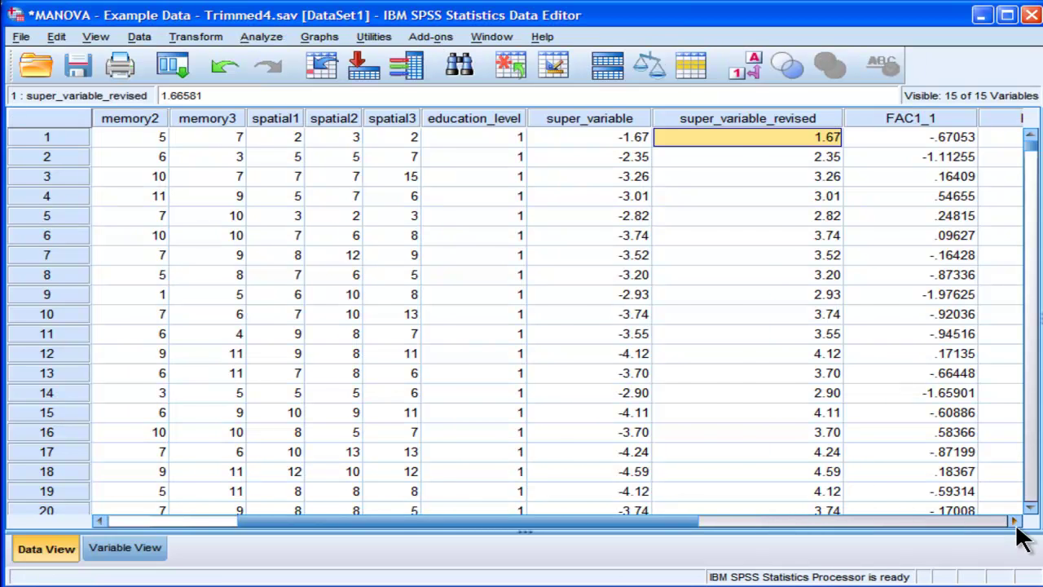
Check the Rotated Component Matrix in the Viewer, then return to the data file showing FAC1_1, FAC2_1 and FAC3_1.
left_click(1014, 520)
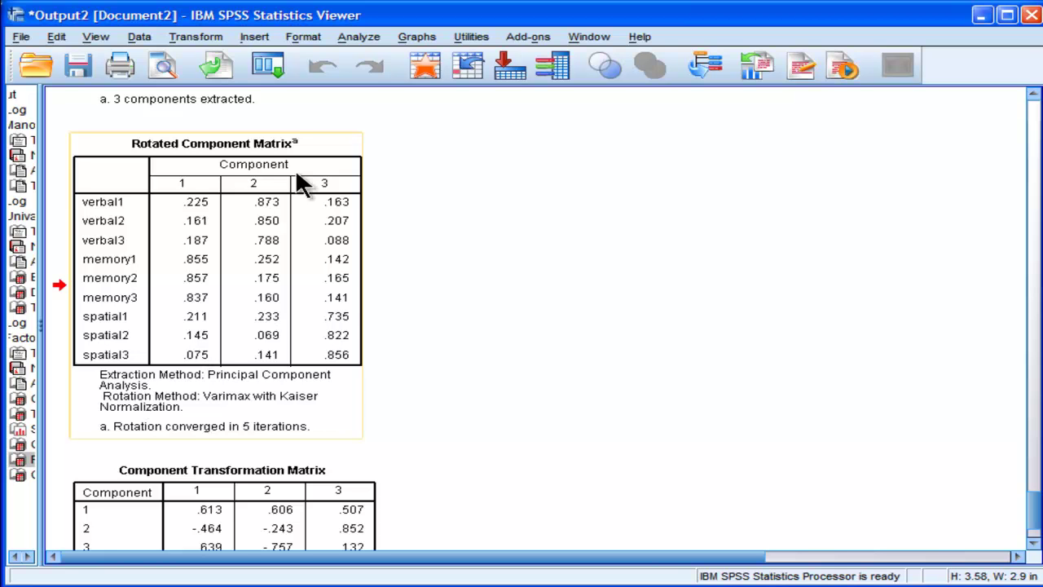
left_click(336, 265)
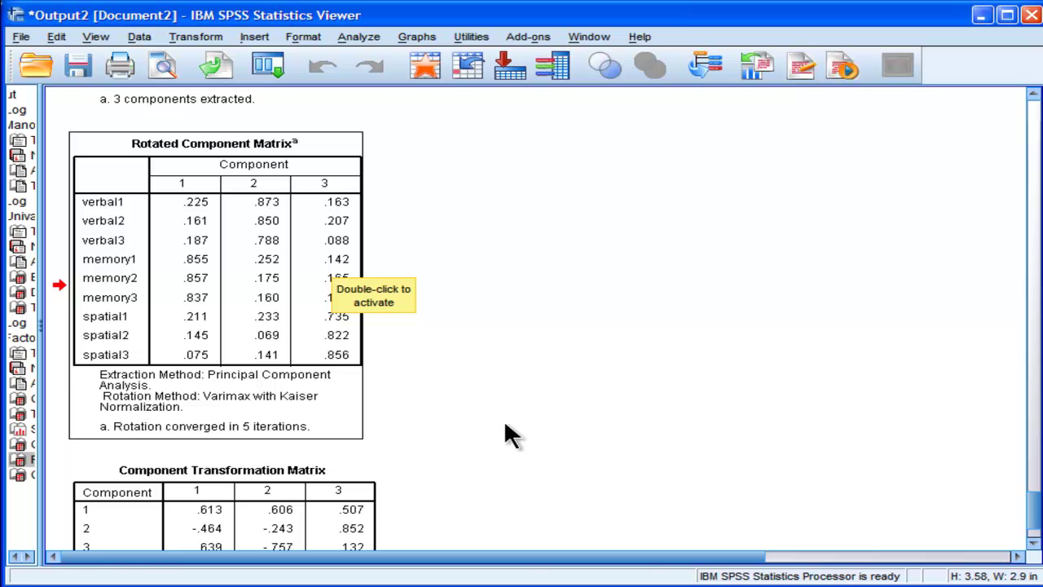
left_click(533, 535)
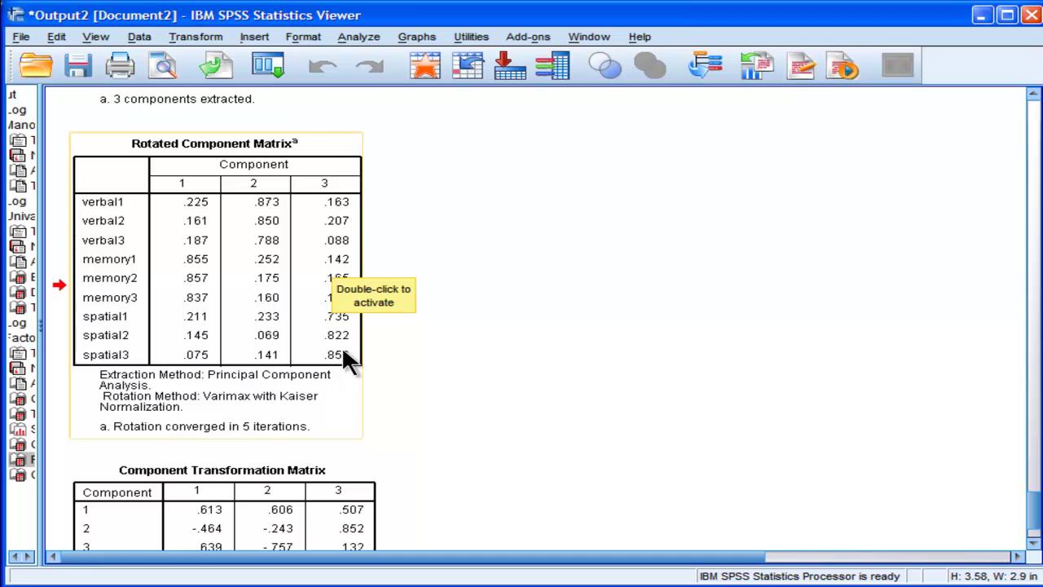
key("alt+Tab")
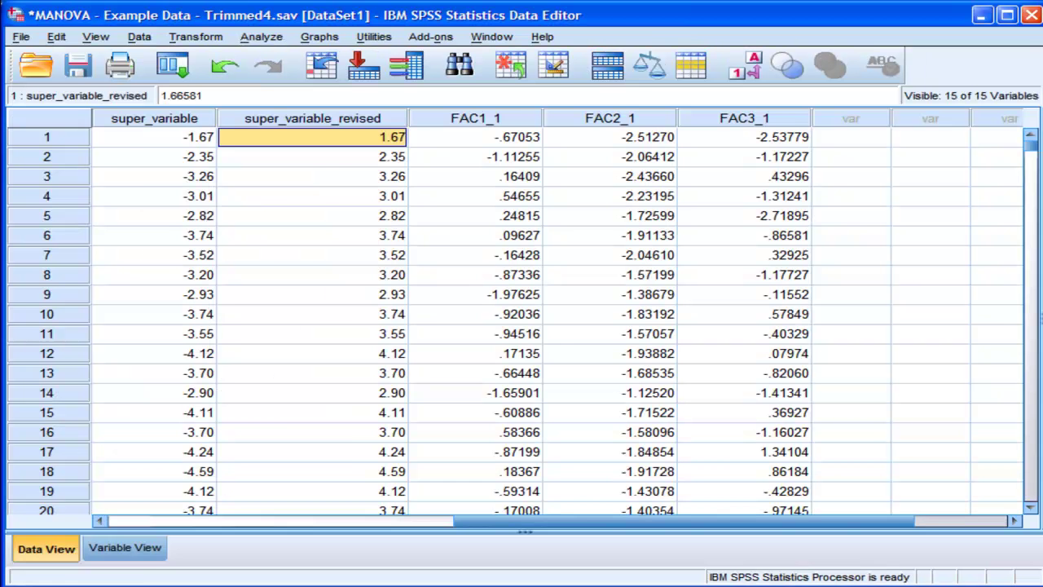
In Variable View, rename FAC1_1, FAC2_1, FAC3_1 to component_memory, component_verbal and component_spatial.
left_click(126, 548)
left_click(176, 347)
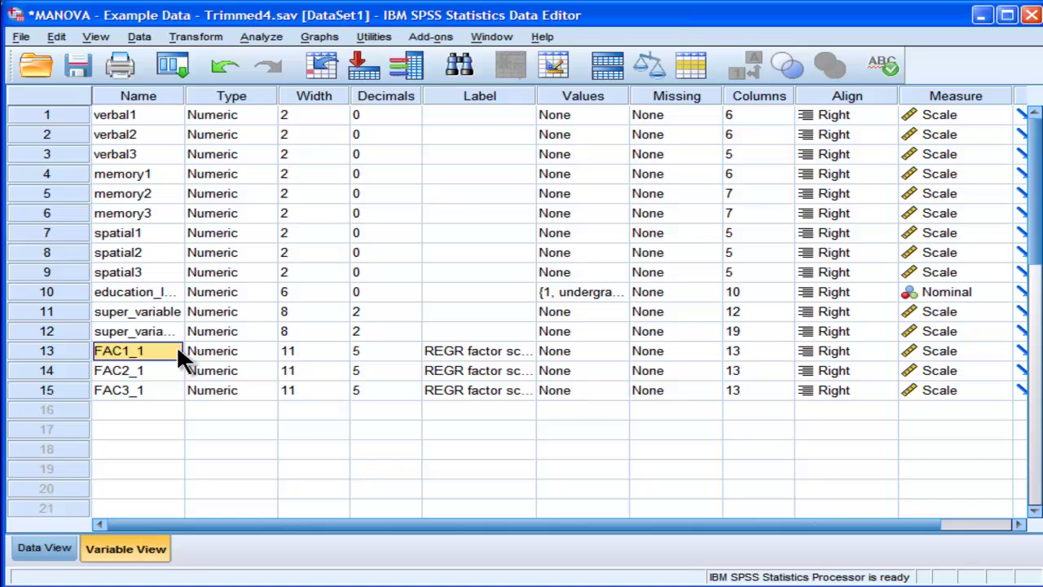
type("n")
key("BackSpace")
type("memory_component")
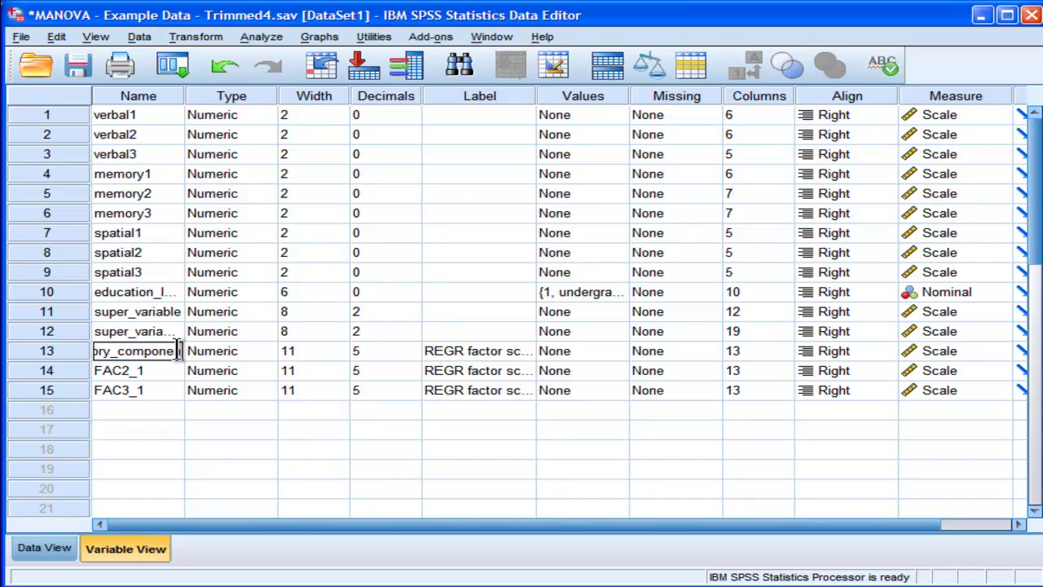
key("BackSpace")
key("BackSpace")
key("BackSpace")
key("BackSpace")
key("BackSpace")
key("BackSpace")
key("BackSpace")
key("BackSpace")
key("BackSpace")
key("BackSpace")
key("BackSpace")
key("BackSpace")
key("BackSpace")
key("BackSpace")
key("BackSpace")
key("BackSpace")
type("component_m")
type("emory")
left_click(160, 368)
type("com")
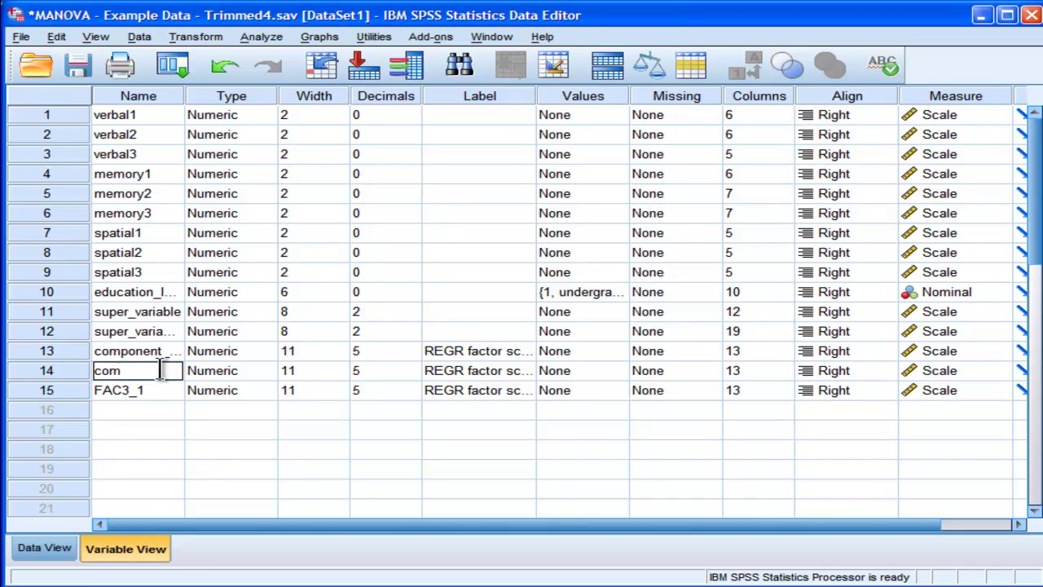
type("ponent_verbal")
left_click(158, 390)
type("comp")
type("onen")
type("t_spatial")
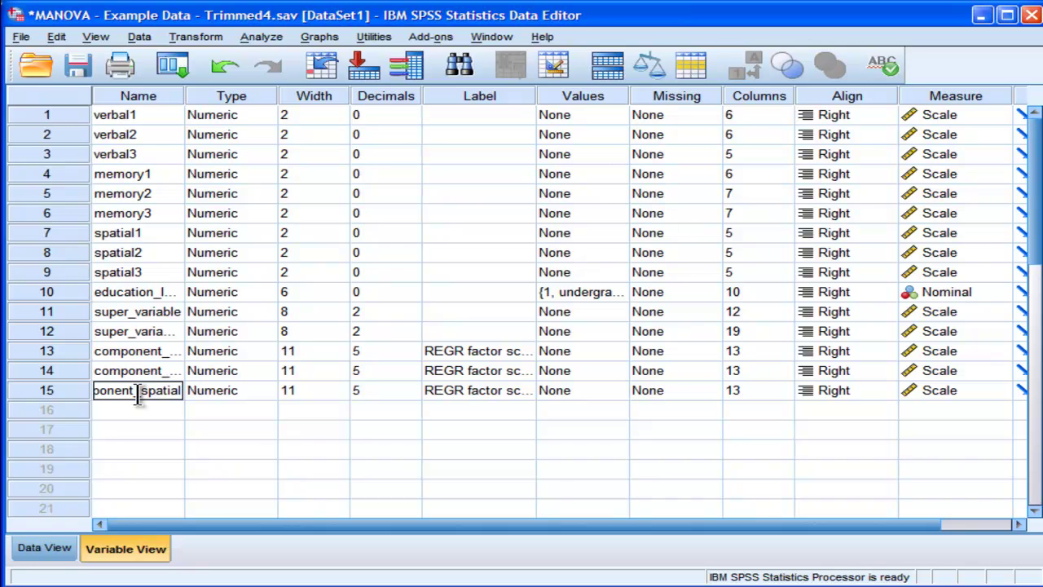
left_click(136, 375)
Delete the REGR factor score labels of the three component variables and return to Data View.
left_click_drag(469, 352, 468, 388)
key("Delete")
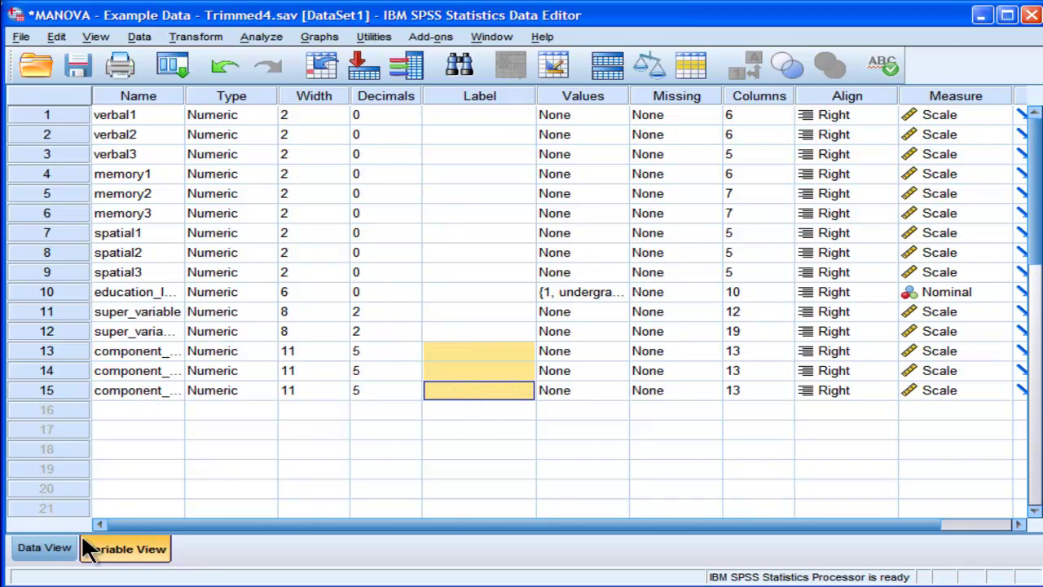
left_click(45, 547)
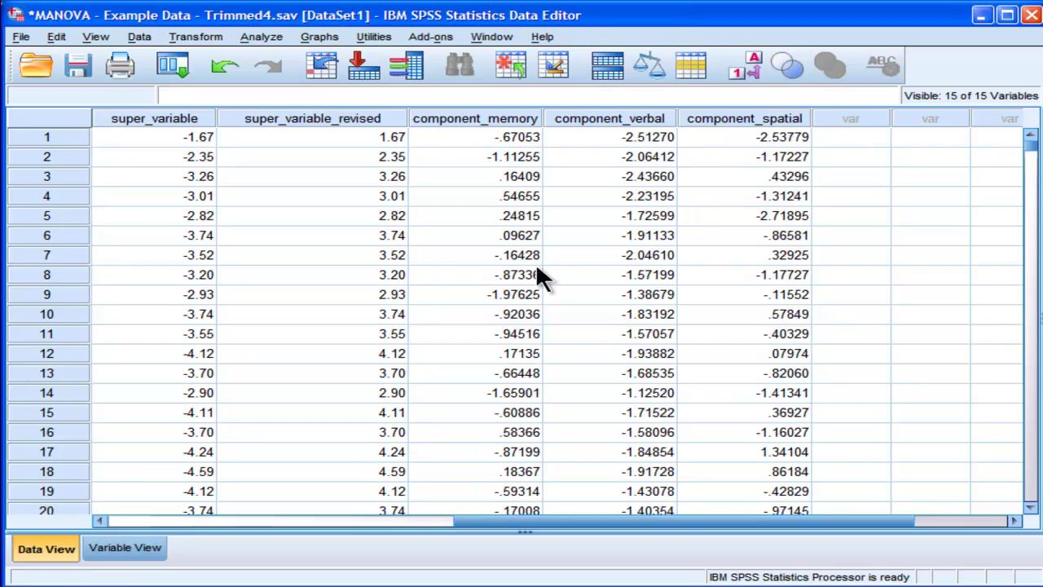
Run a General Linear Model Univariate analysis with component_memory replacing super_variable_revised as the dependent variable.
left_click(255, 39)
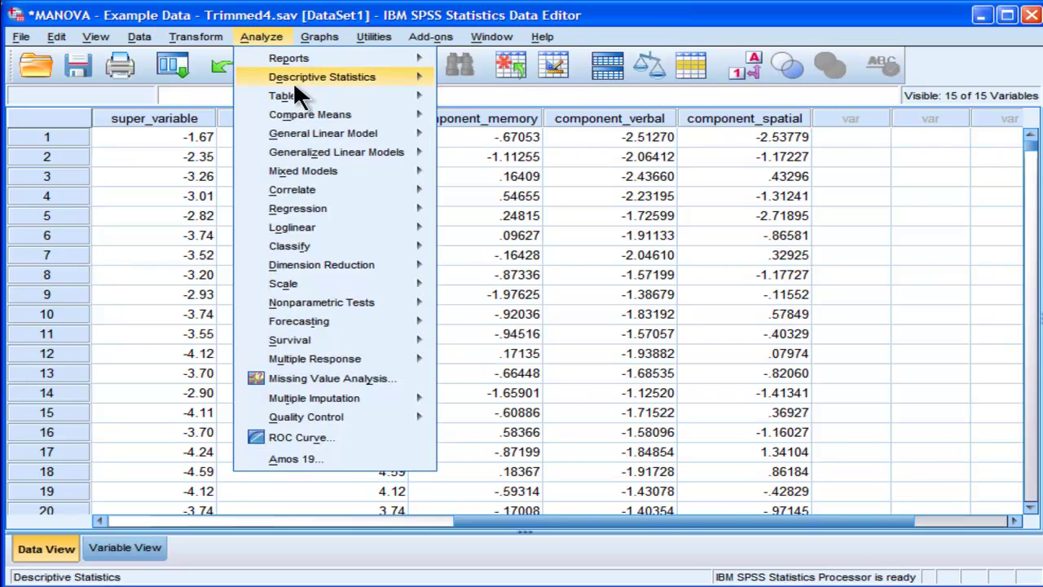
mouse_move(353, 114)
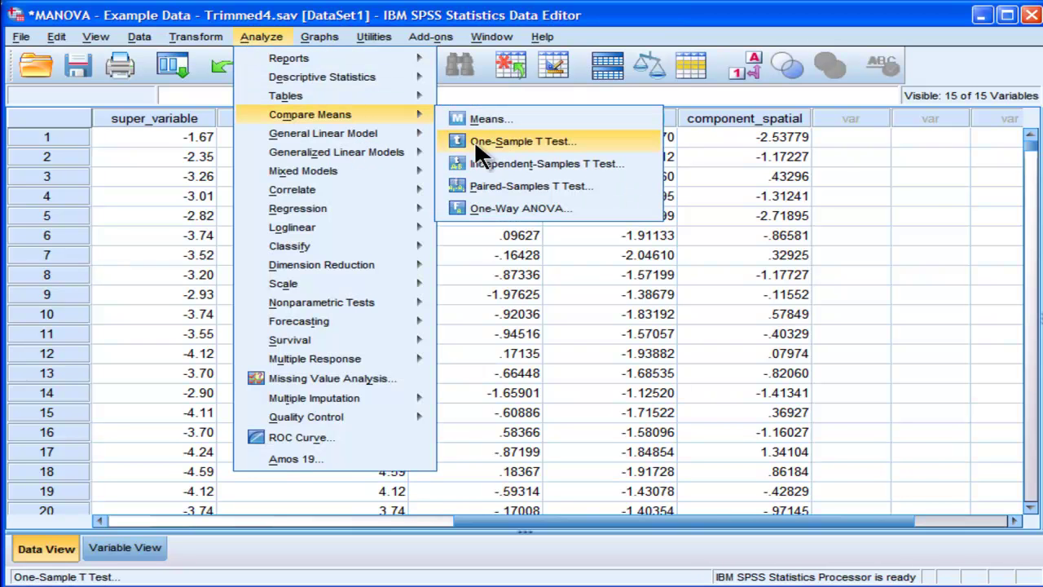
mouse_move(389, 132)
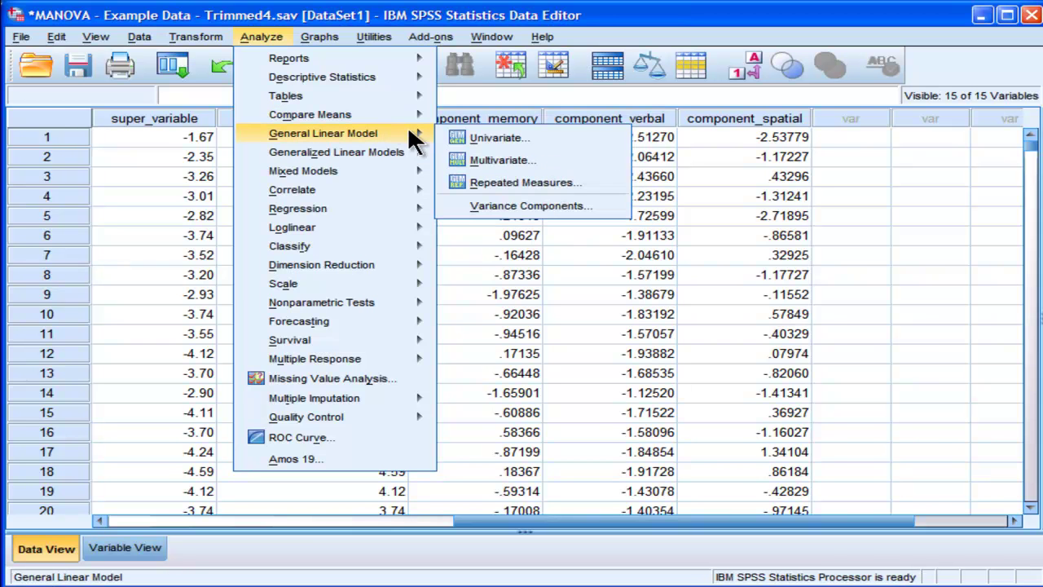
left_click(454, 140)
left_click(584, 178)
left_click(484, 233)
left_click(493, 230)
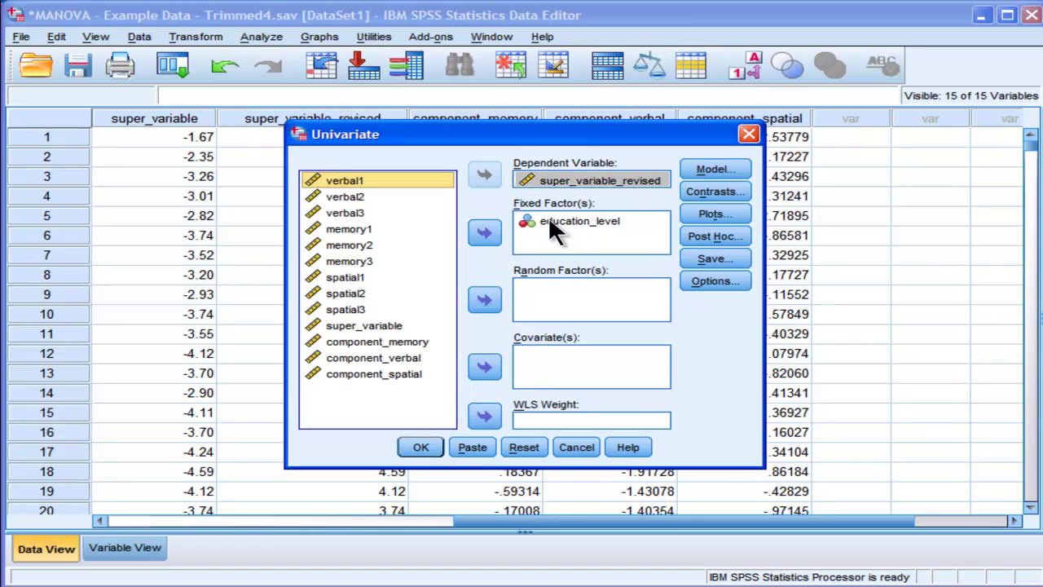
left_click(553, 170)
left_click(493, 169)
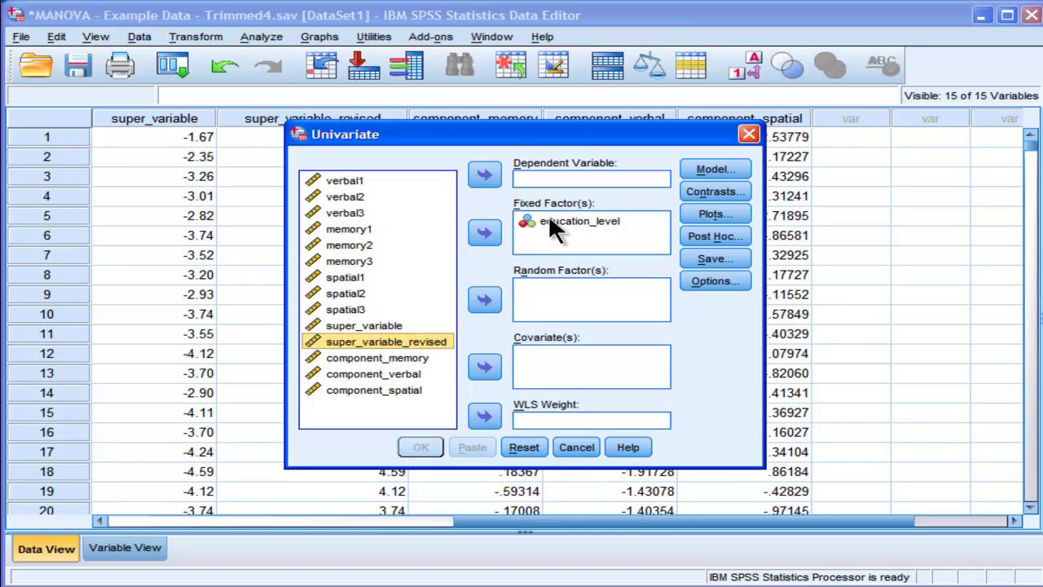
left_click(386, 357)
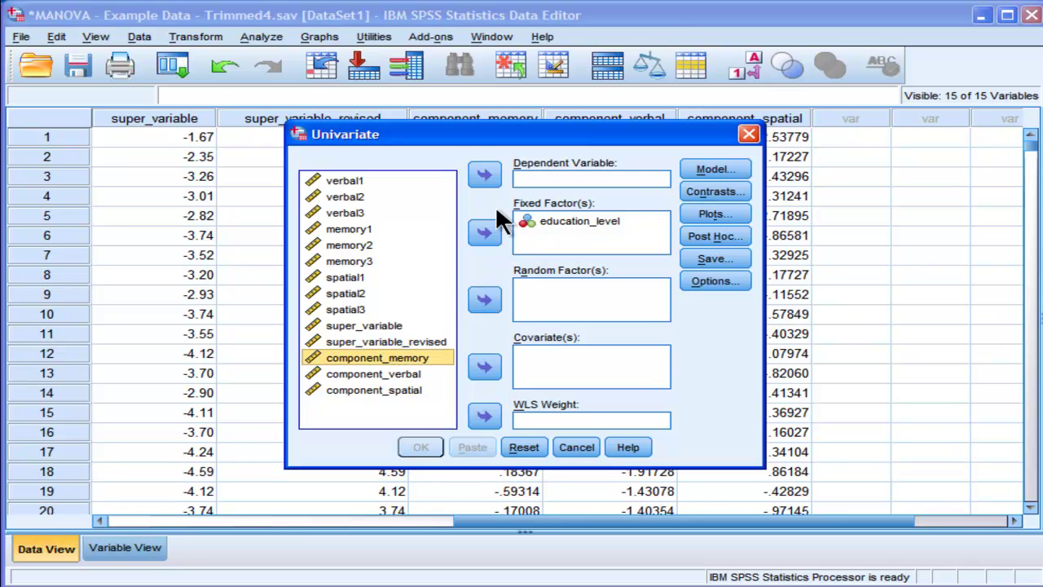
left_click(480, 172)
left_click(411, 444)
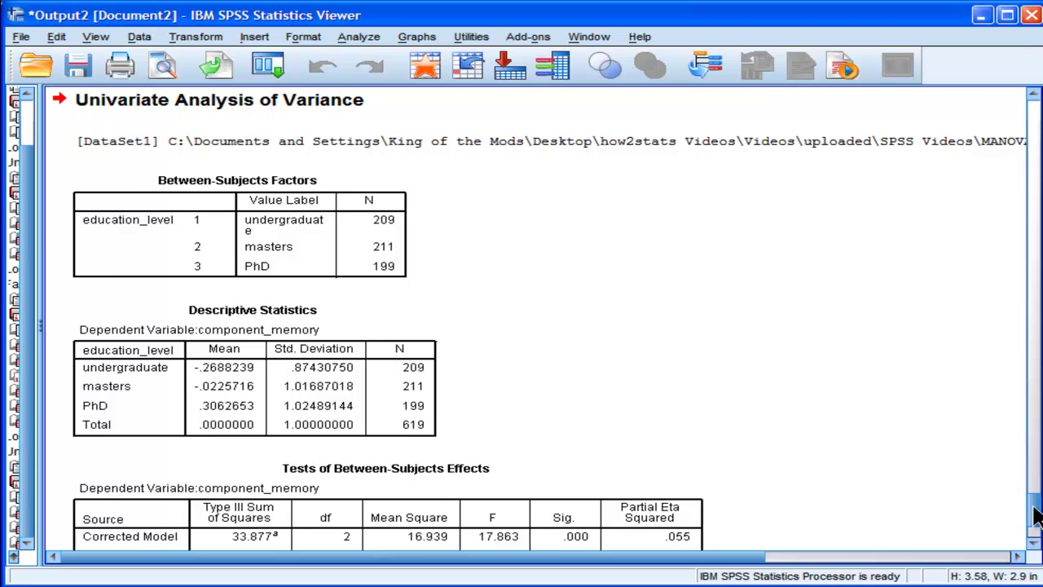
scroll(1026, 500, "down", 3)
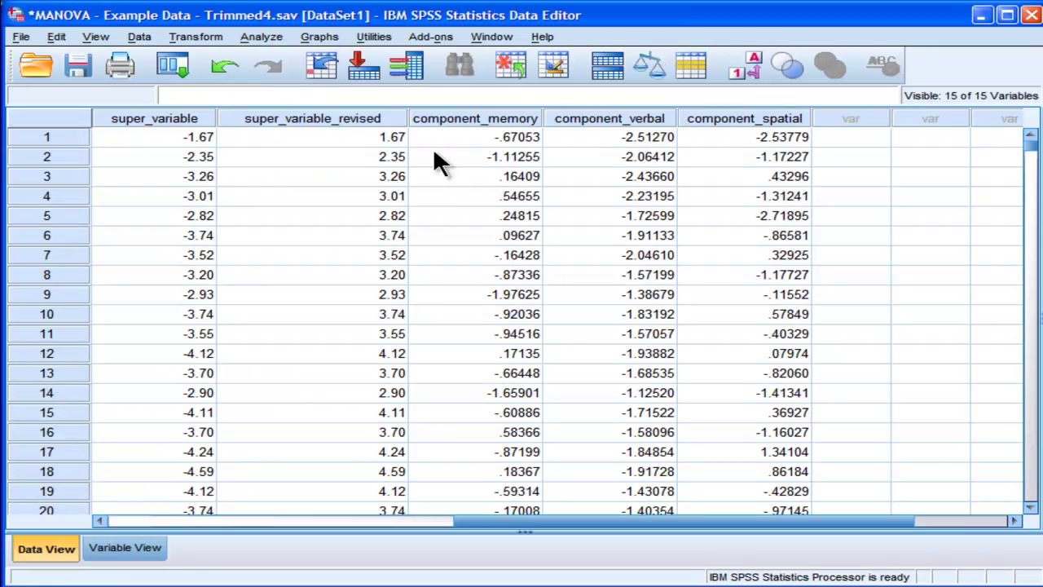
Run a univariate ANOVA with component_verbal as the dependent variable instead of component_memory.
left_click(273, 36)
mouse_move(392, 133)
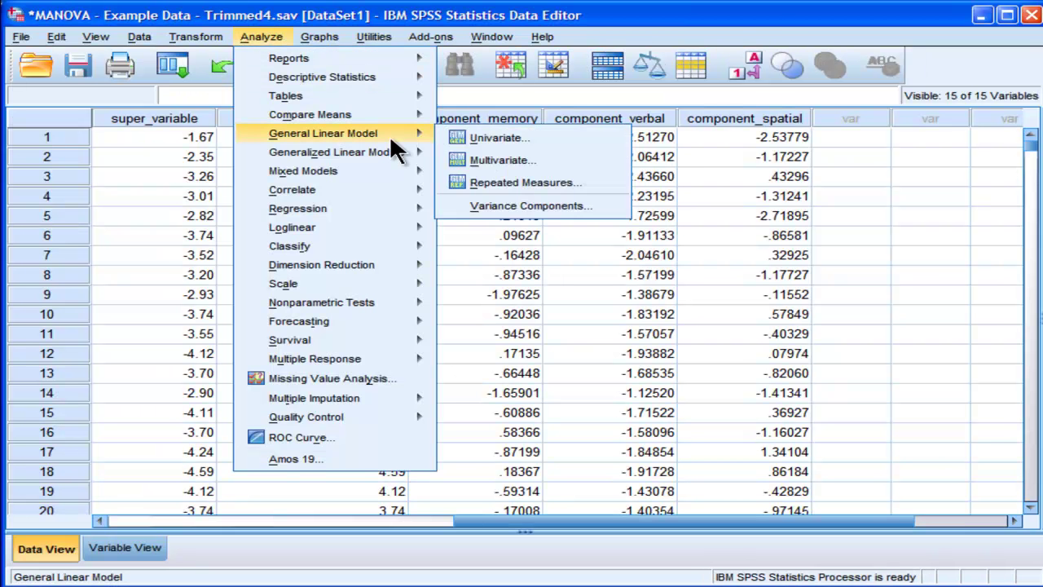
left_click(481, 138)
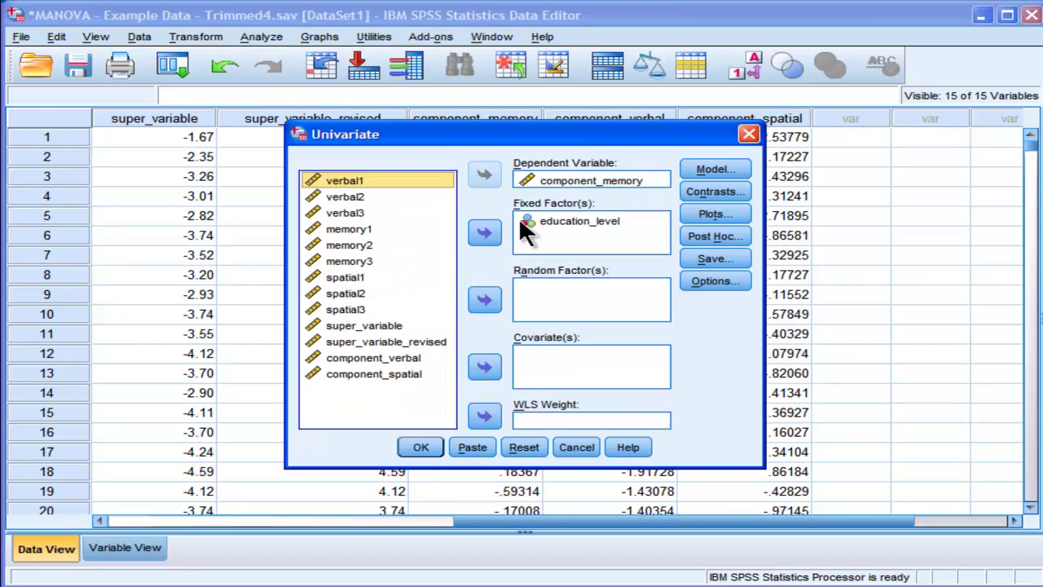
left_click(571, 180)
left_click(485, 175)
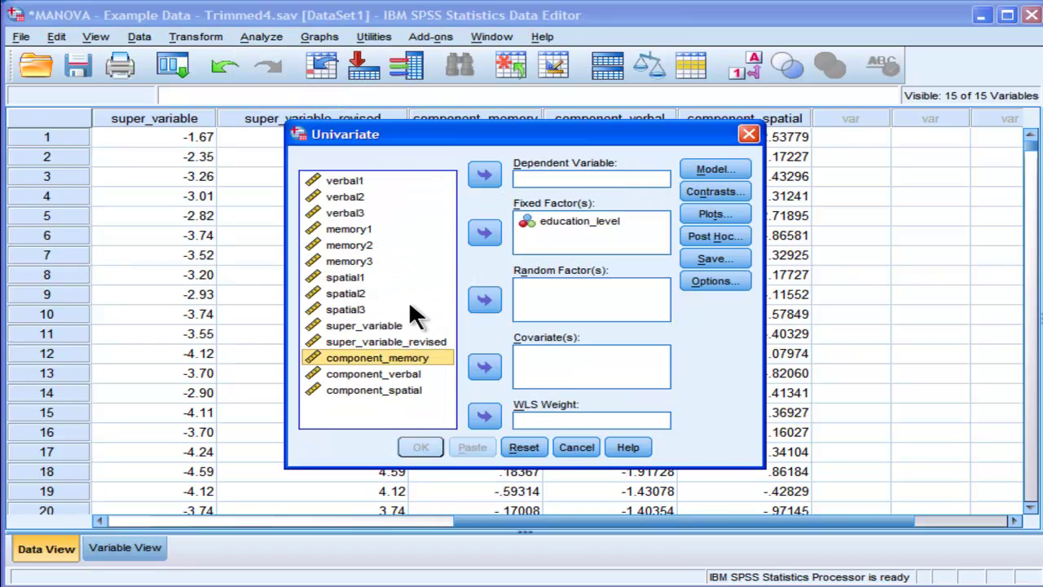
left_click(382, 373)
left_click(484, 175)
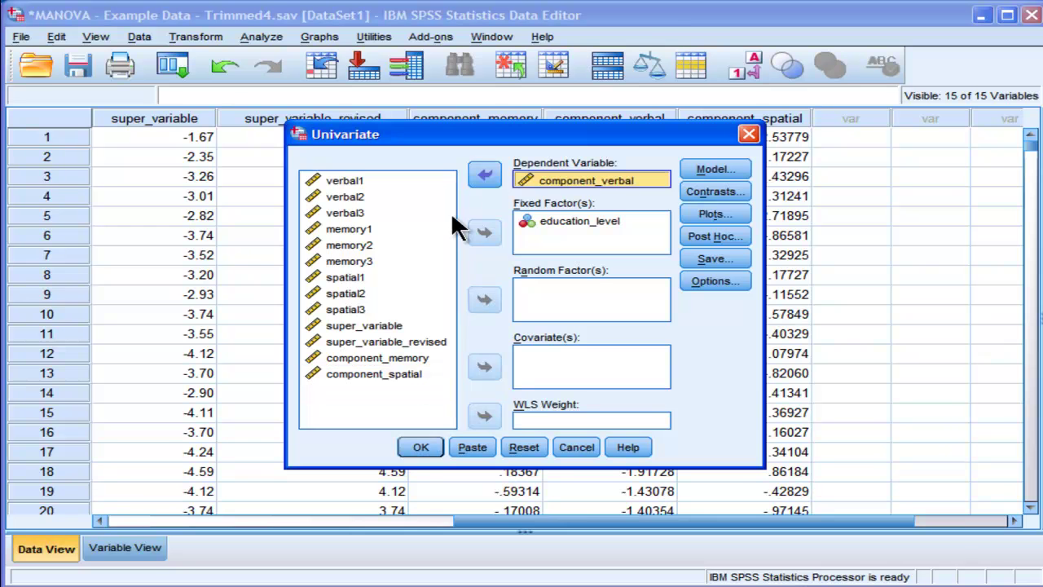
left_click(370, 365)
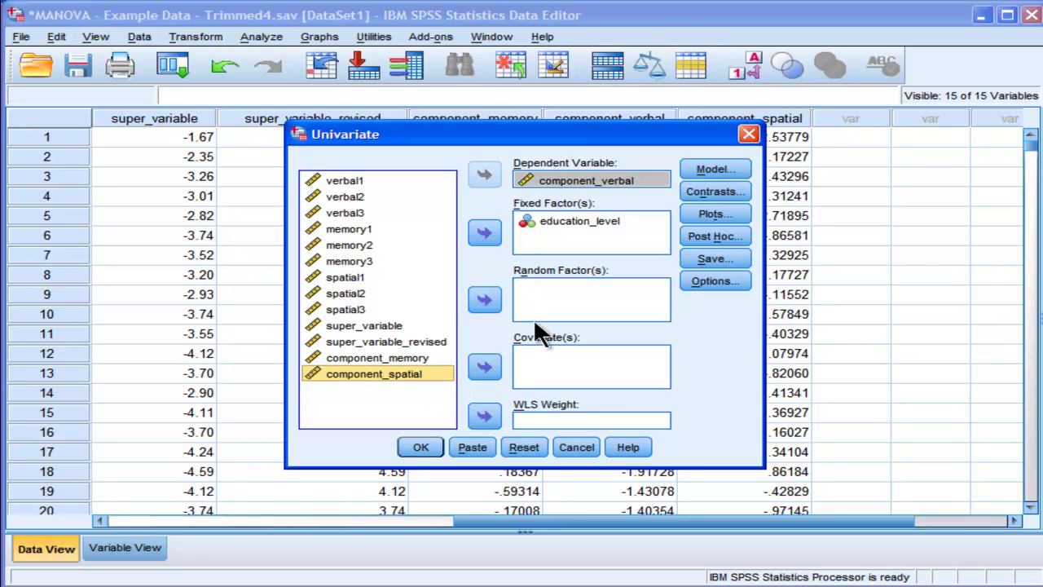
left_click(418, 449)
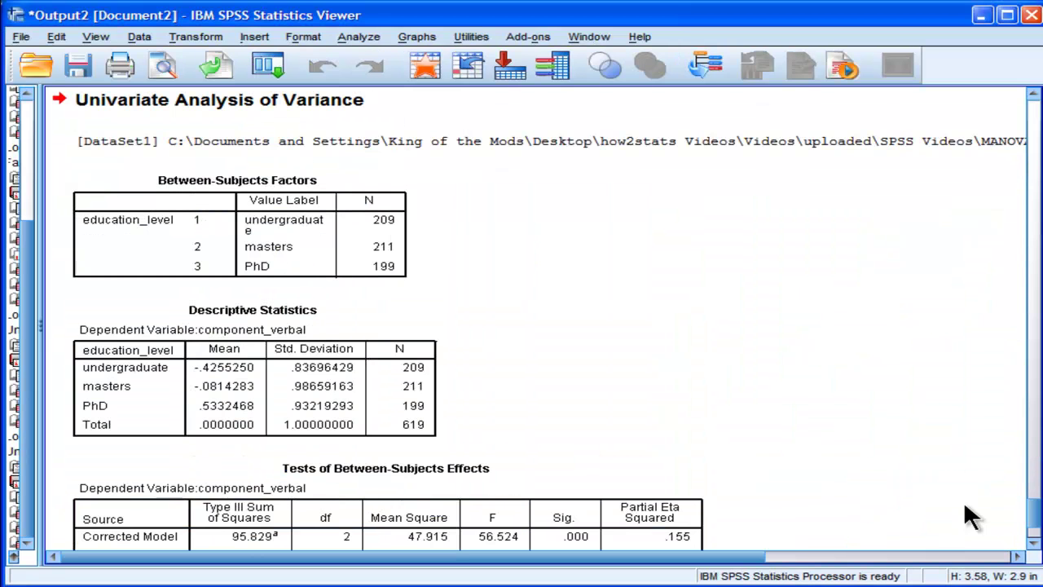
Run another univariate ANOVA with component_spatial replacing component_verbal as the dependent variable.
left_click(1029, 518)
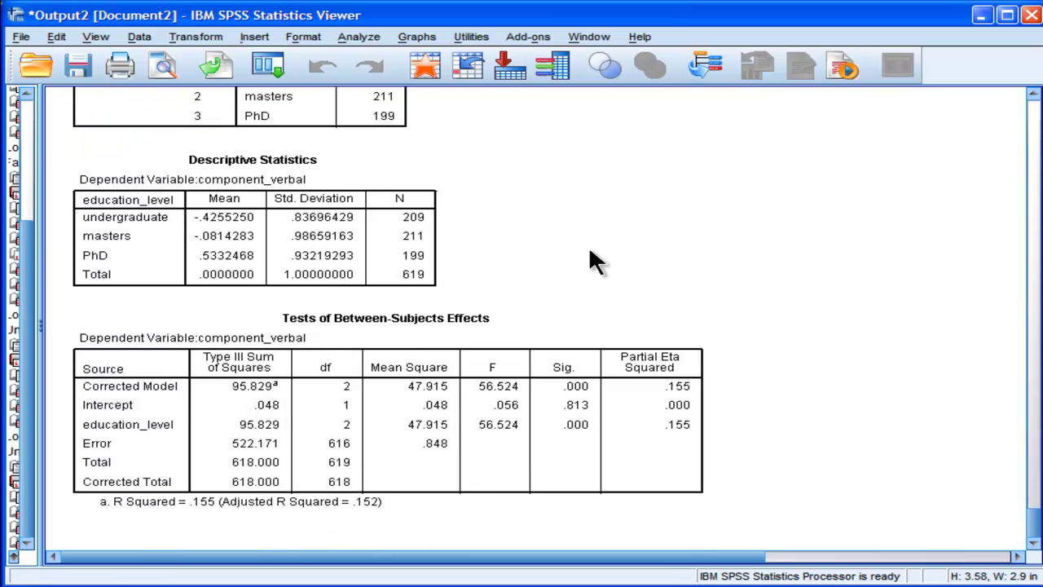
left_click(358, 37)
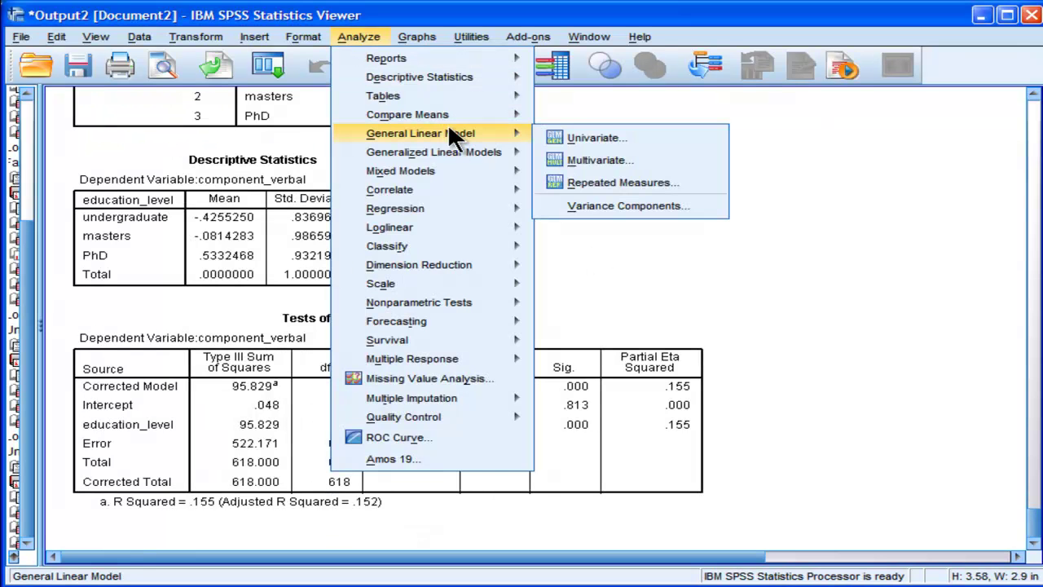
mouse_move(457, 94)
mouse_move(499, 123)
left_click(556, 133)
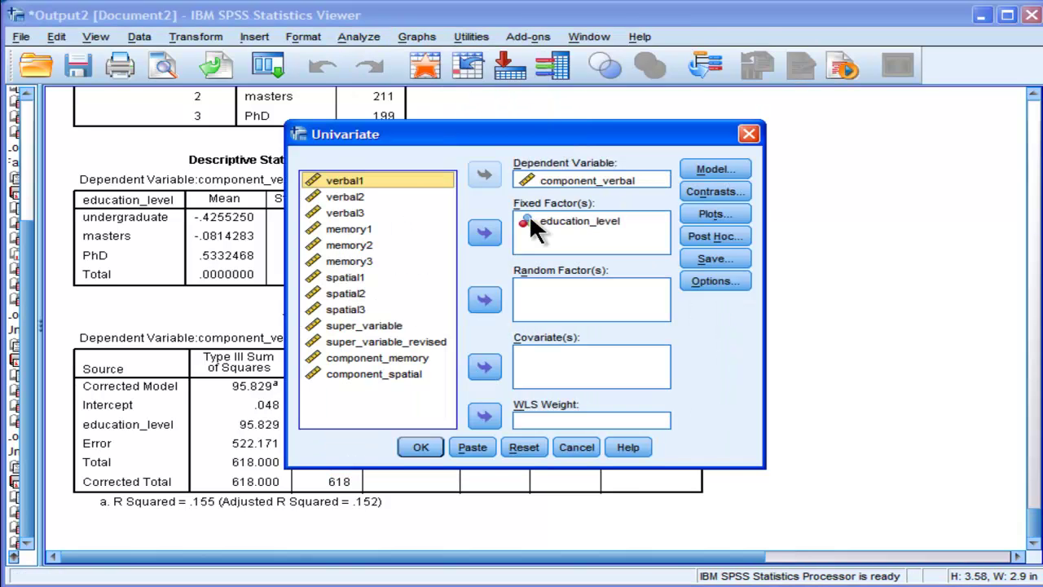
left_click(571, 177)
left_click(484, 175)
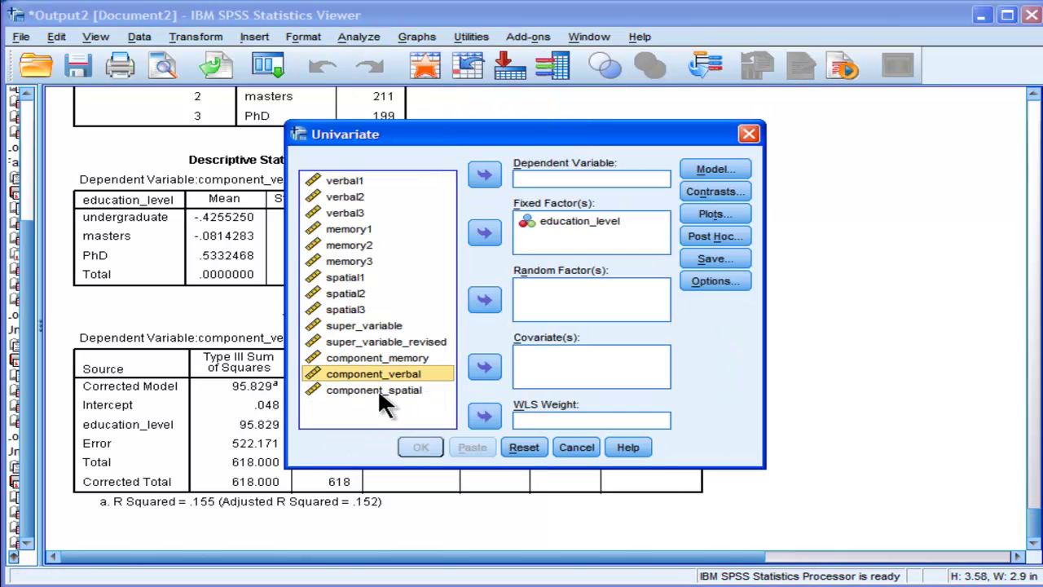
left_click(405, 389)
left_click(484, 174)
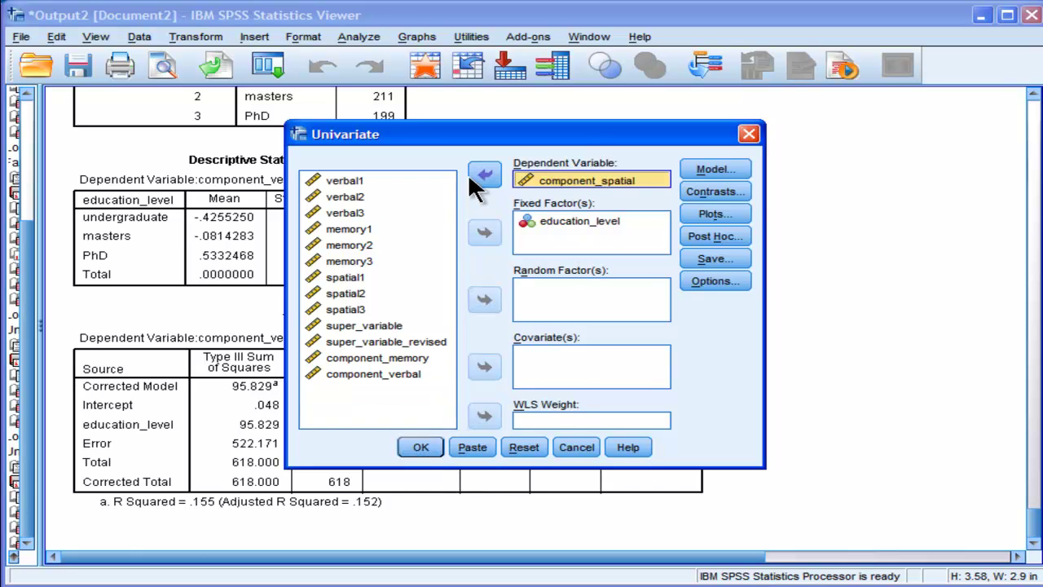
left_click(421, 446)
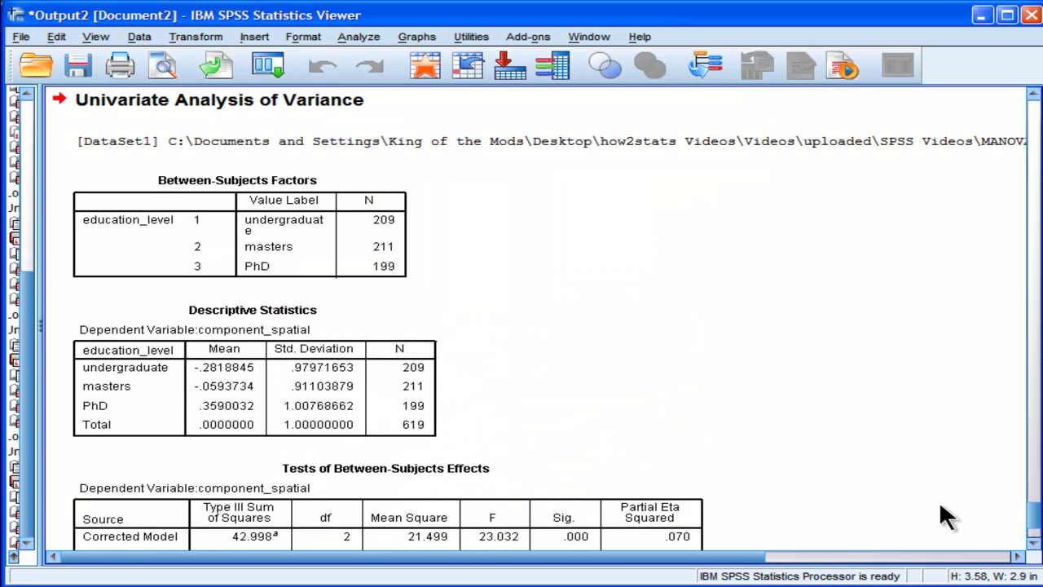
scroll(1028, 518, "down", 3)
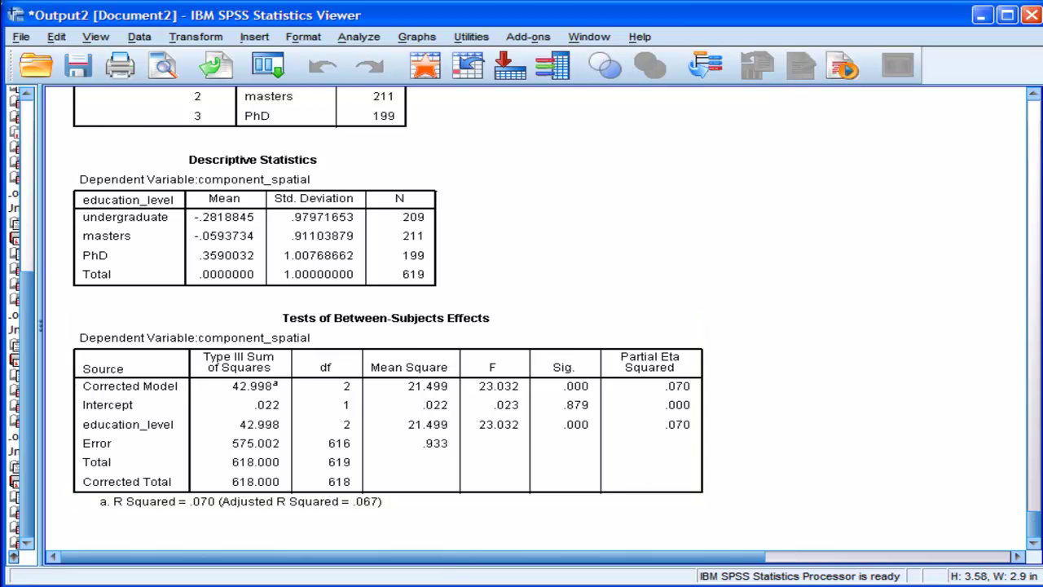
left_click(449, 582)
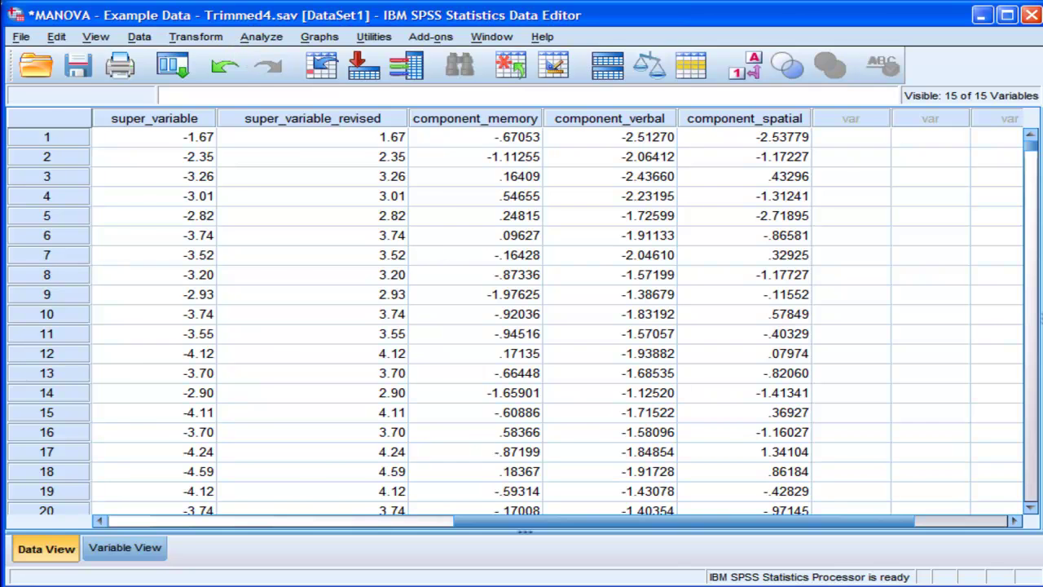
left_click(449, 583)
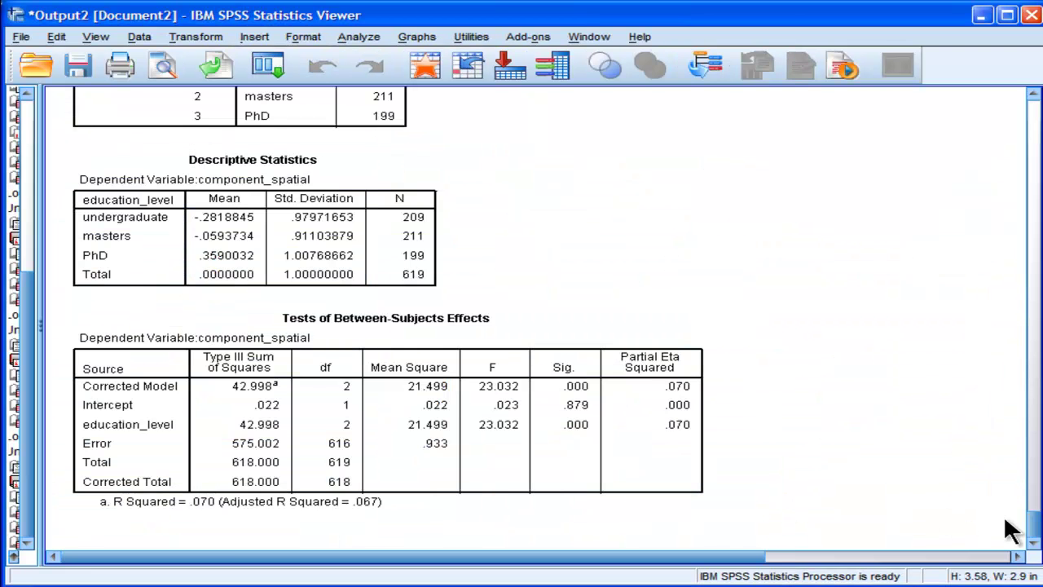
left_click_drag(1031, 525, 1033, 442)
key("alt+Tab")
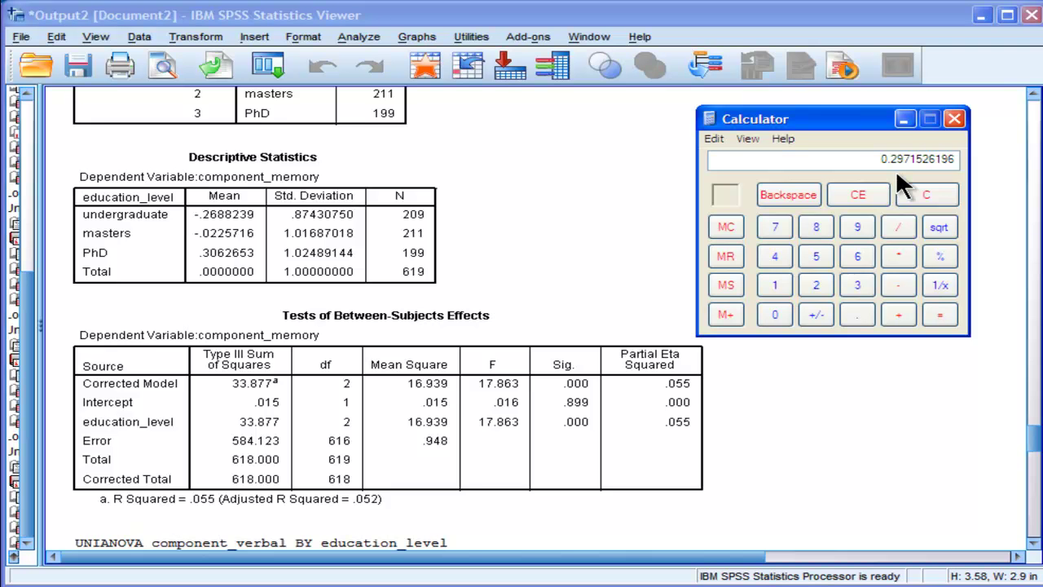
left_click(902, 120)
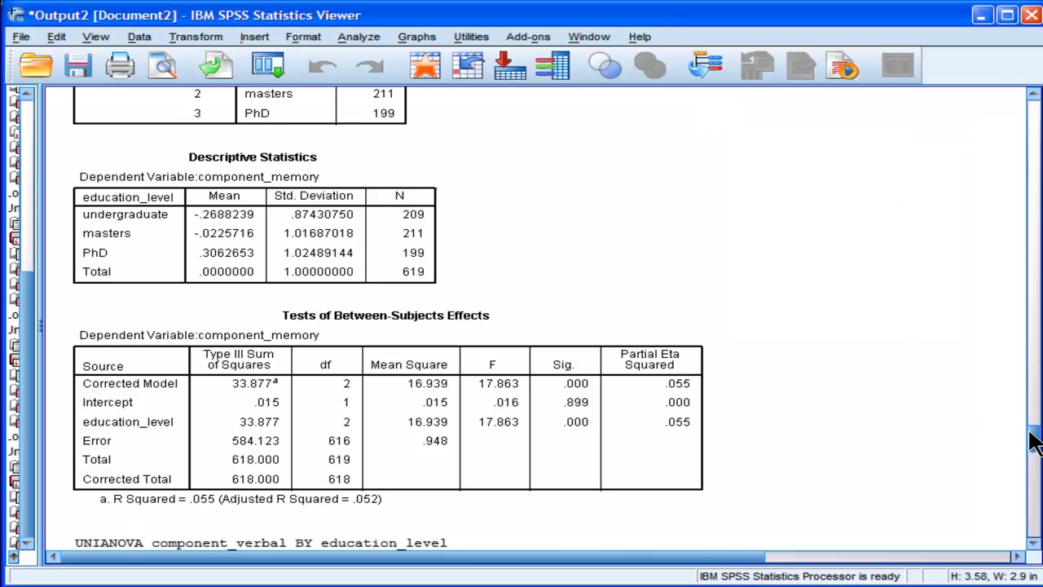
mouse_move(1033, 444)
left_mouse_down()
mouse_move(1034, 393)
mouse_move(1037, 444)
left_mouse_up()
left_click(237, 335)
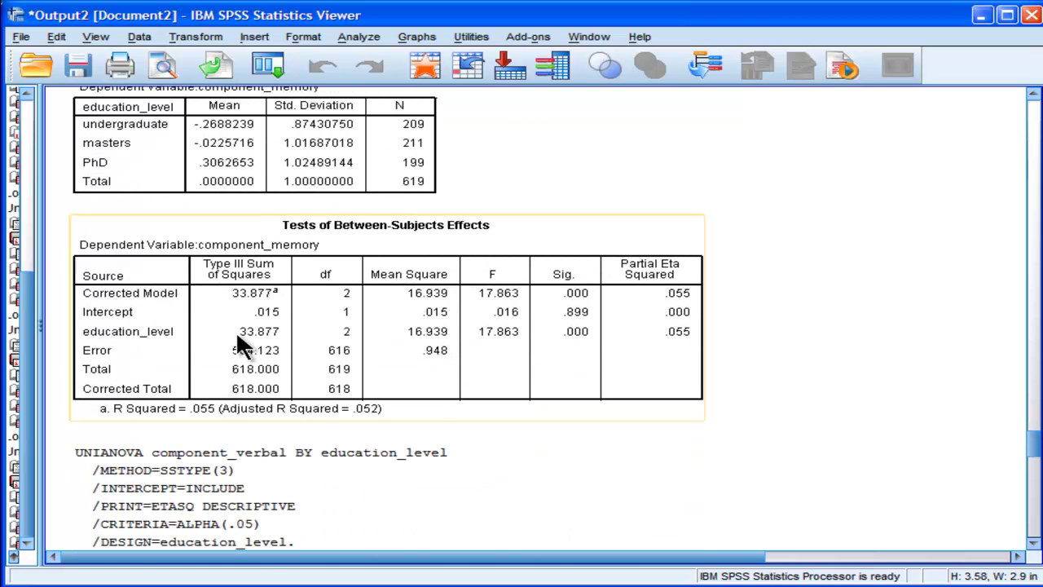
left_click(942, 400)
left_click_drag(1033, 450, 1033, 445)
left_click(656, 383)
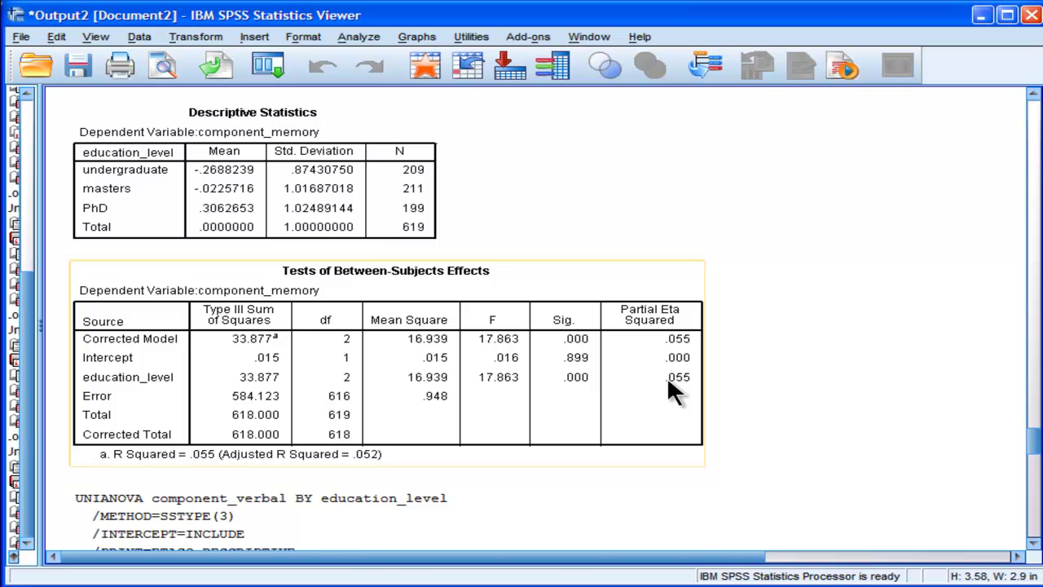
left_click(697, 378)
left_click_drag(1033, 444, 1032, 479)
left_click(933, 460)
left_click(695, 347)
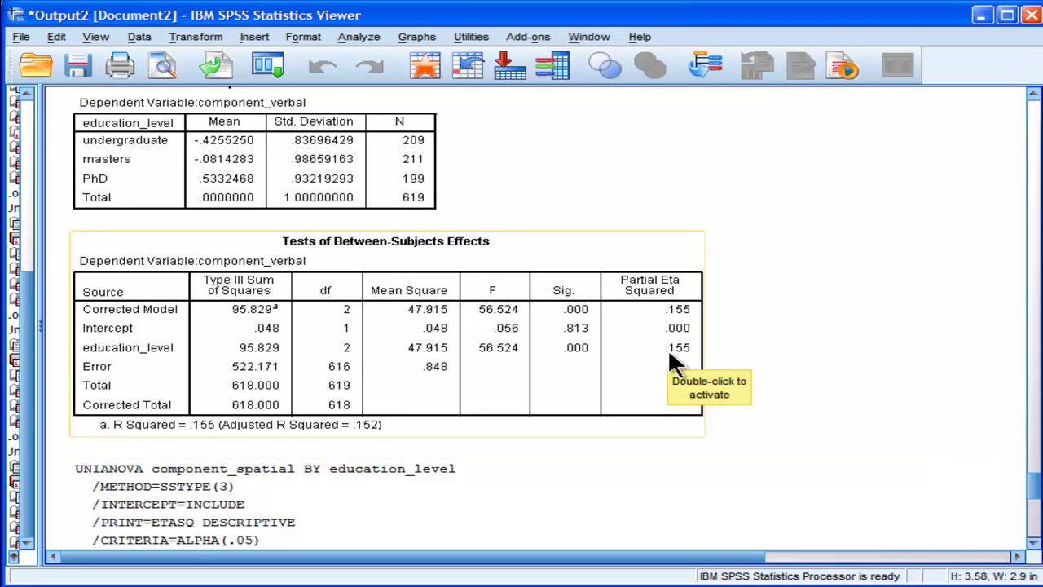
left_click(933, 460)
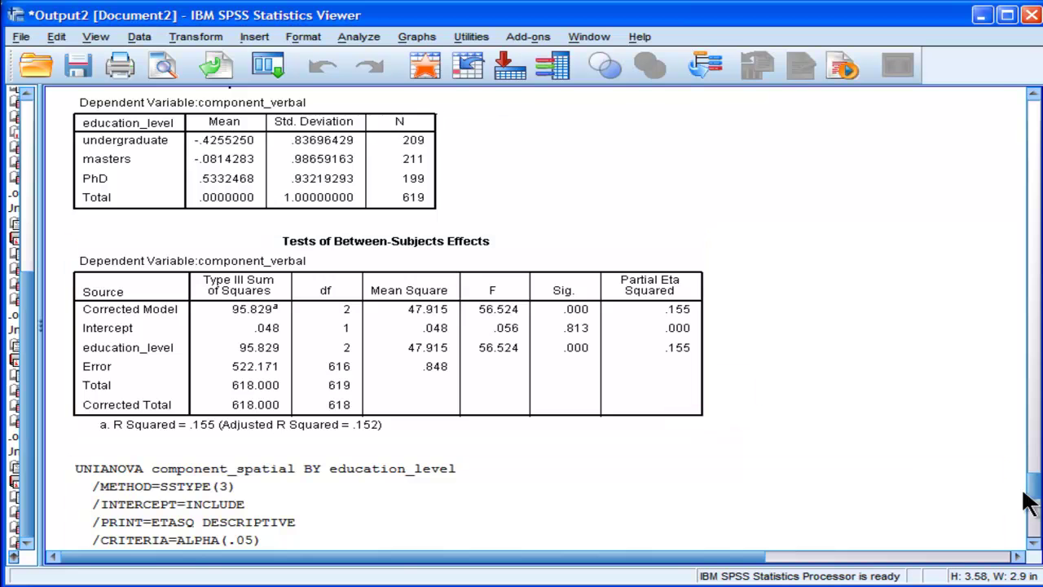
left_click_drag(1033, 494, 1032, 540)
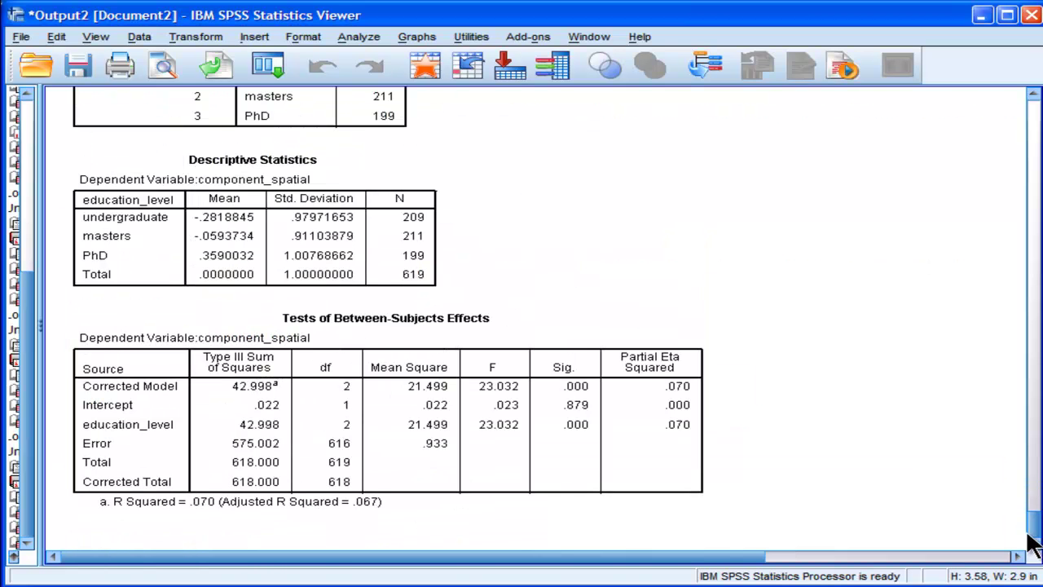
left_click(654, 452)
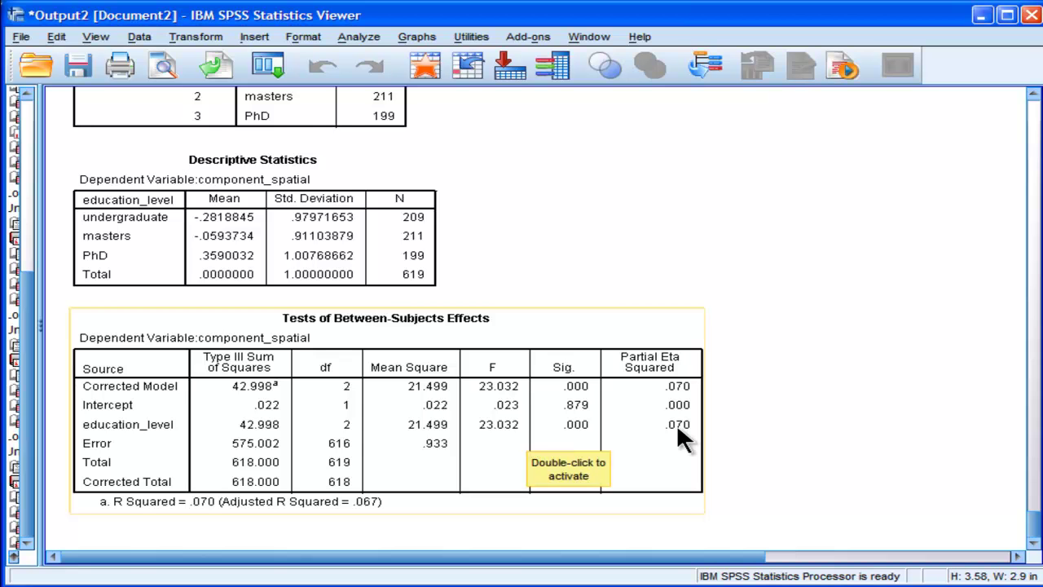
left_click(790, 433)
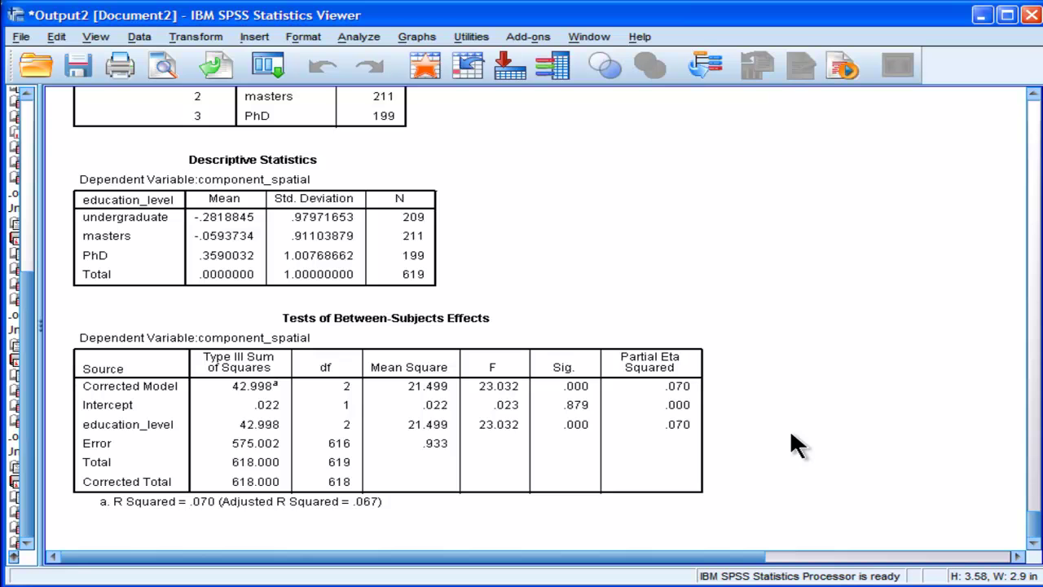